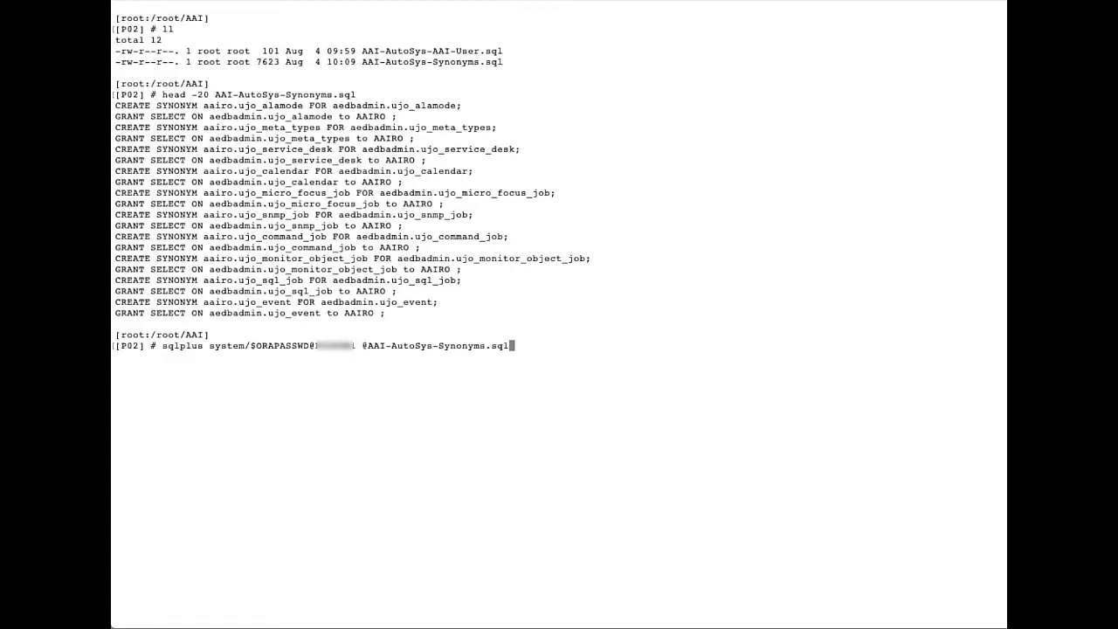
- Run the AAI-AutoSys-Synonyms.sql script in SQL*Plus as the system user, and exit SQL*Plus
key(Return)
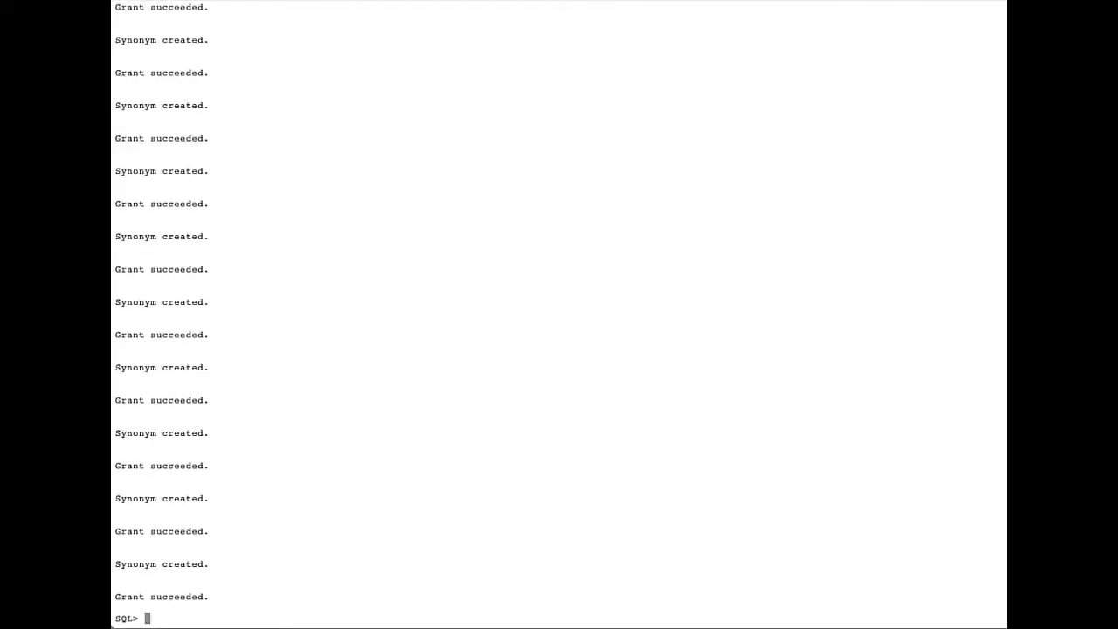
text(exit)
key(Return)
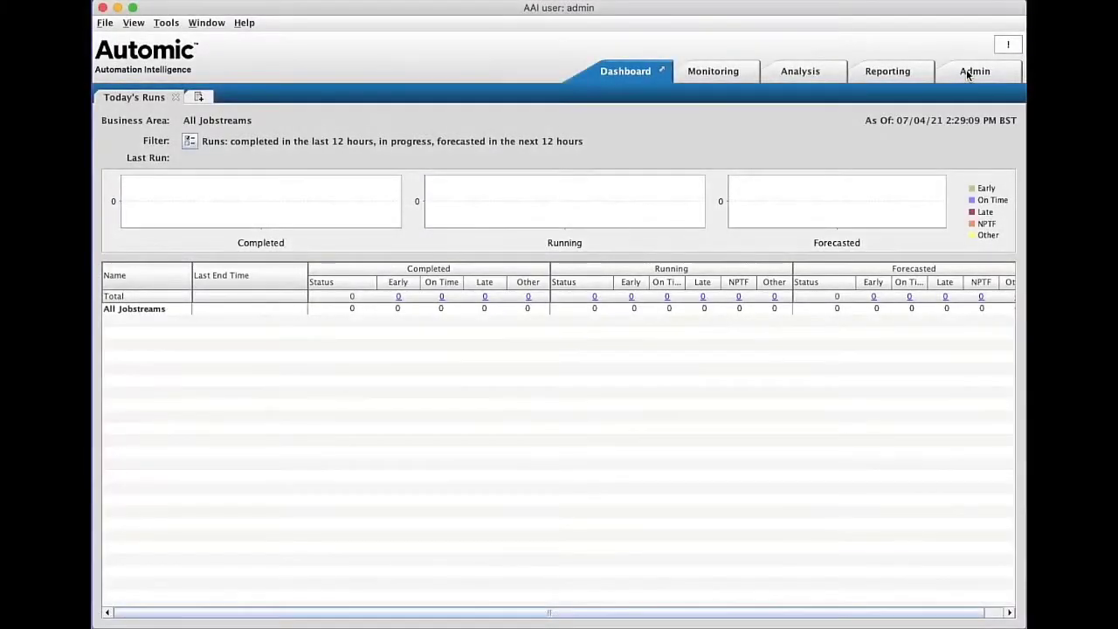
- In Automic Automation Intelligence, start a new scheduler named P02-AutoSys, keeping the AutoSys type and Oracle DBMS
click(965, 70)
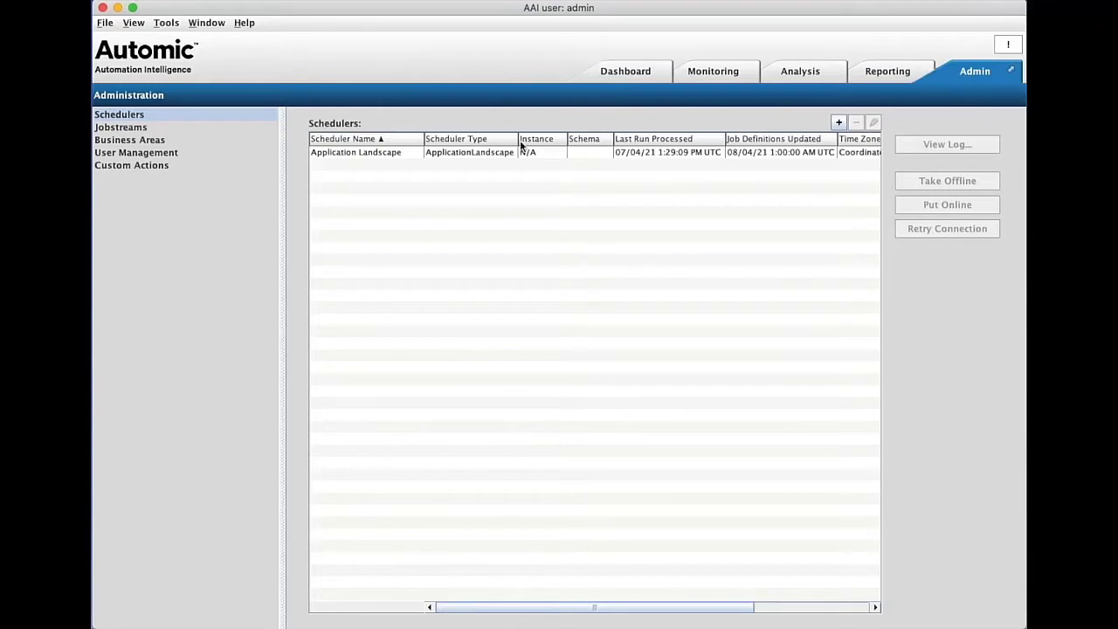
click(158, 118)
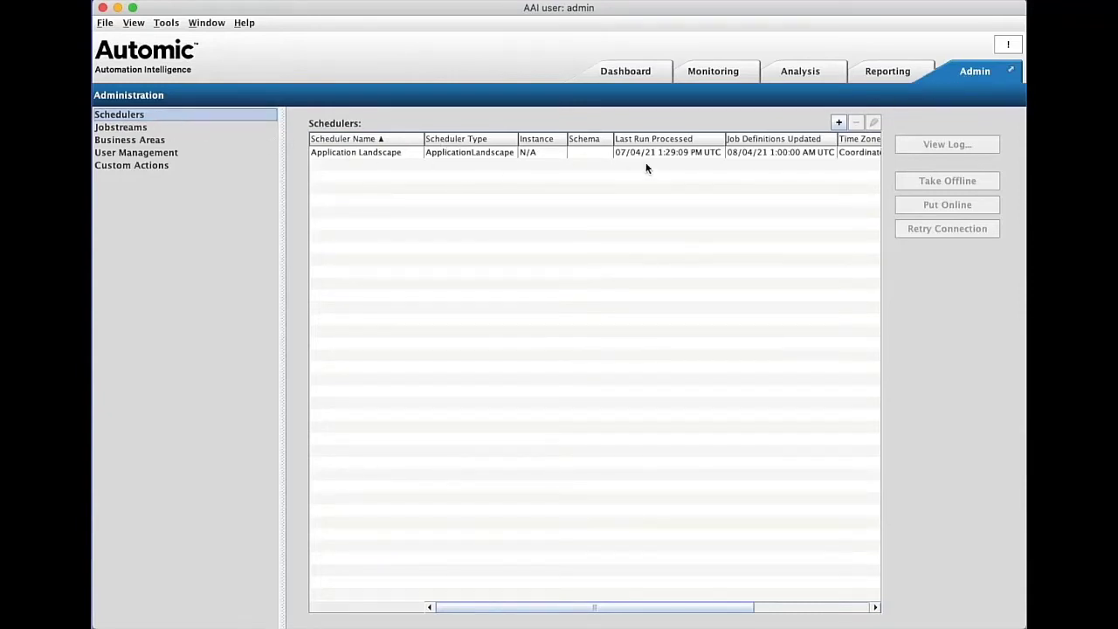
click(838, 122)
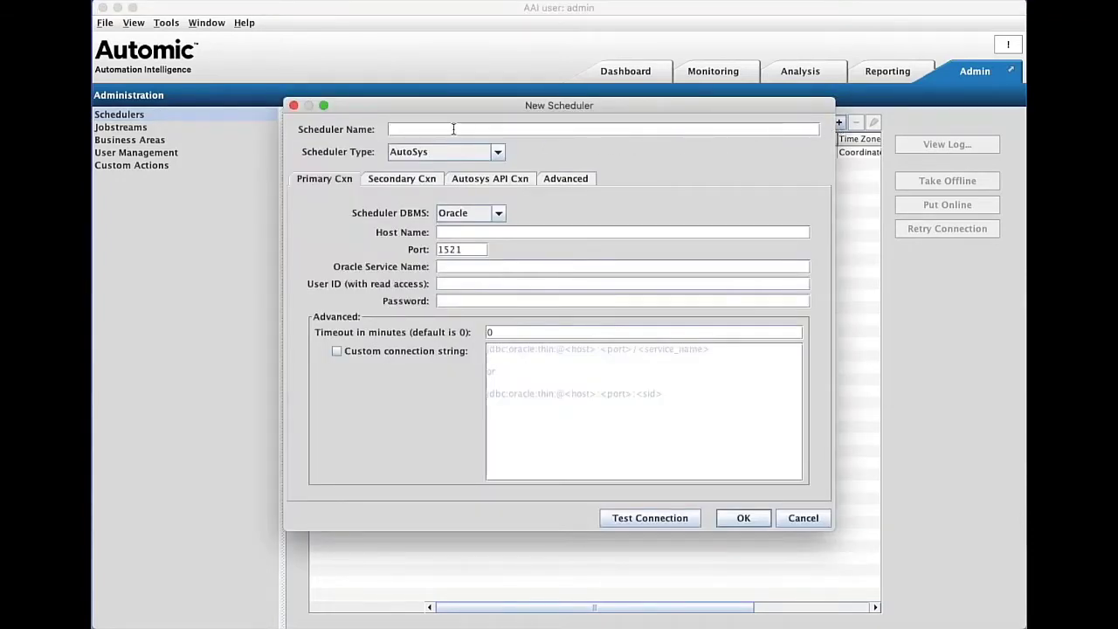
text(P02-AutoSys)
key(Tab)
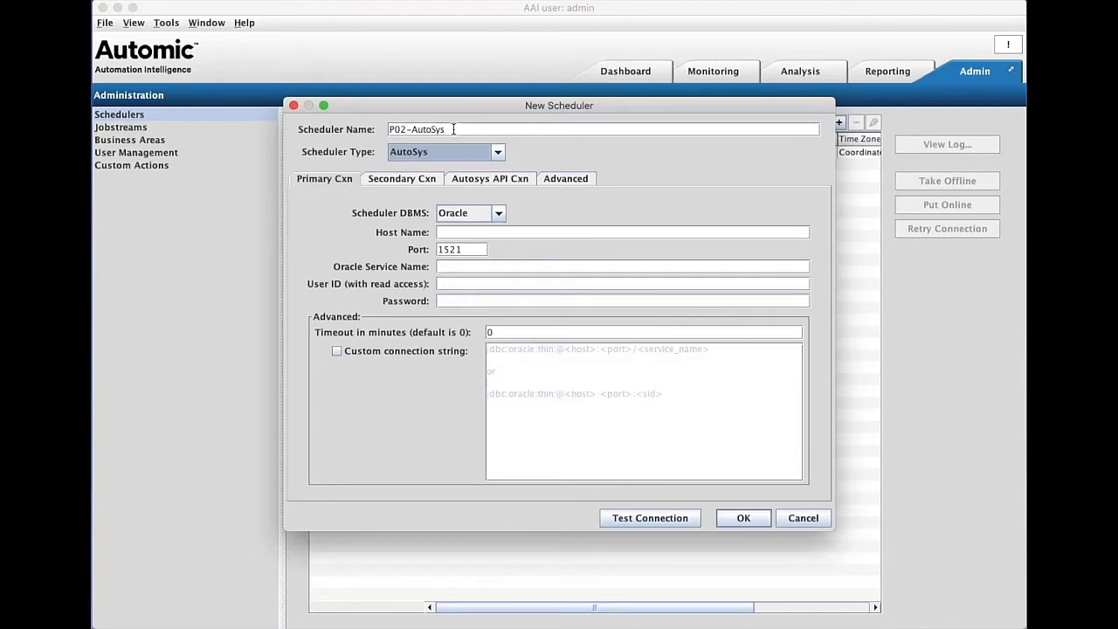
key(Tab)
key(Tab)
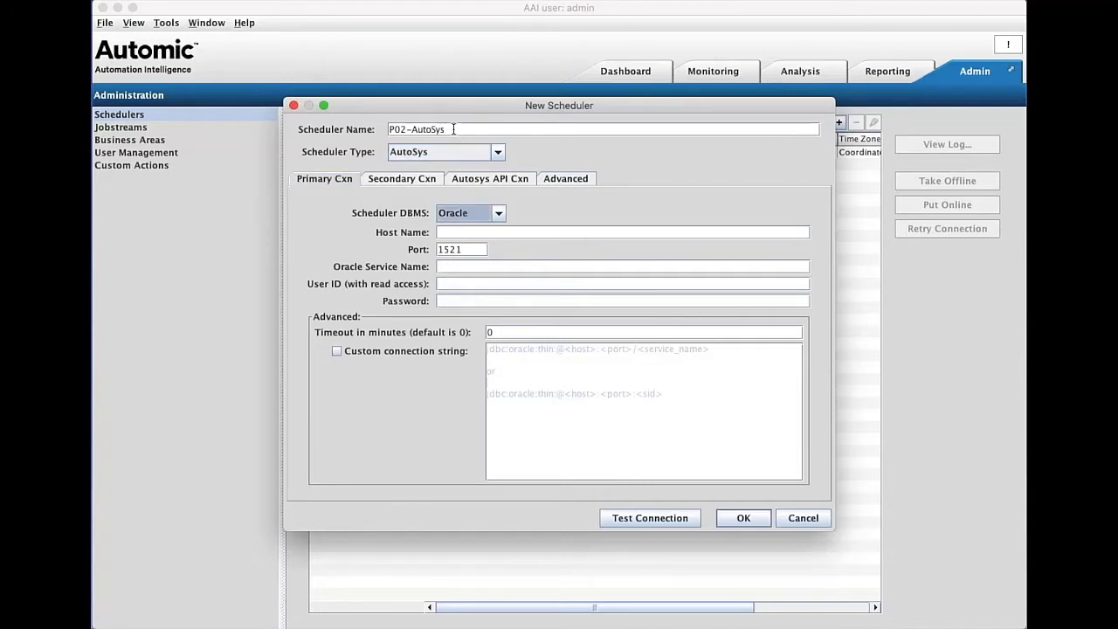
- Fill in the primary connection's database host name, Oracle service name, user ID AAIRO and account password, keeping port 1521
key(Tab)
text(prd-db)
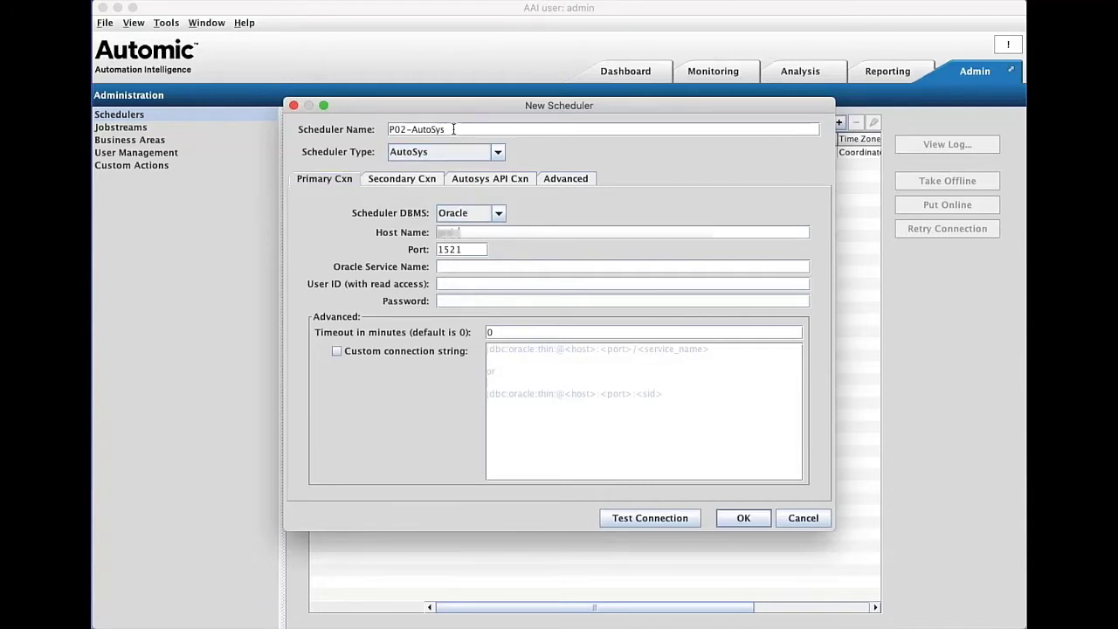
text(-1)
key(Tab)
key(Tab)
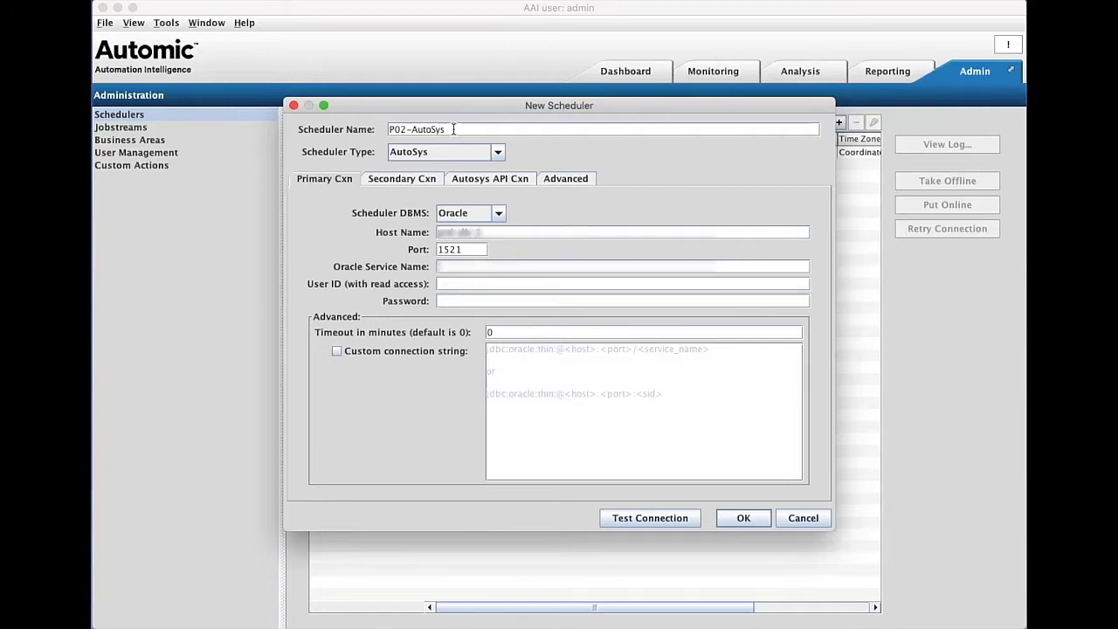
text(prdsvc)
key(Tab)
text(AAIRO)
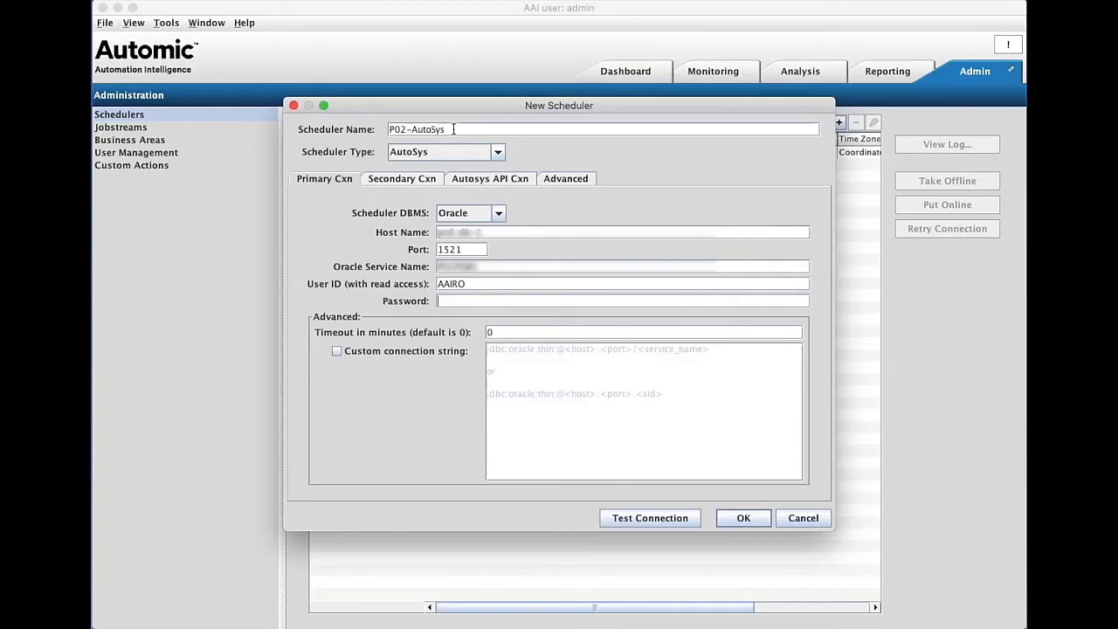
key(Tab)
text(********)
- Examine the new scheduler's optional secondary connection and AutoSys API connection settings
click(395, 179)
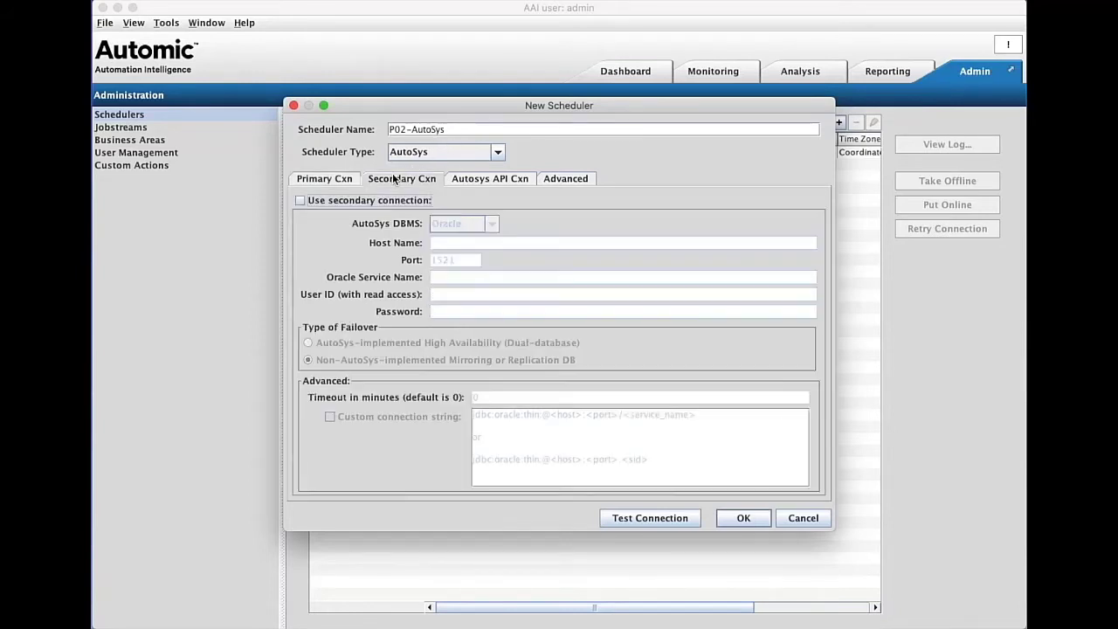
click(300, 200)
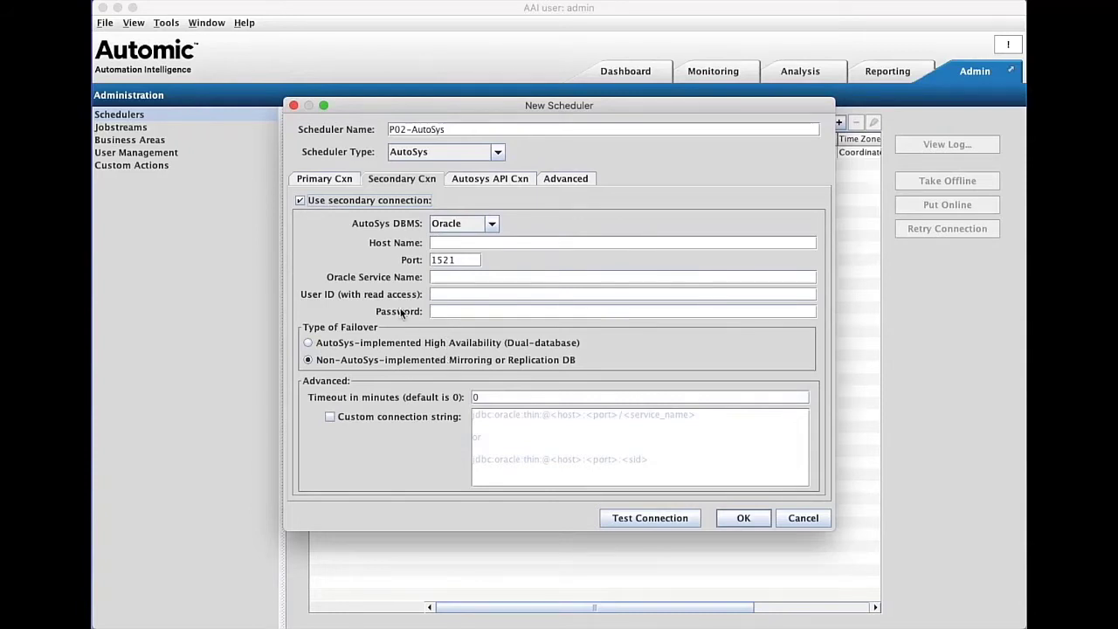
click(300, 201)
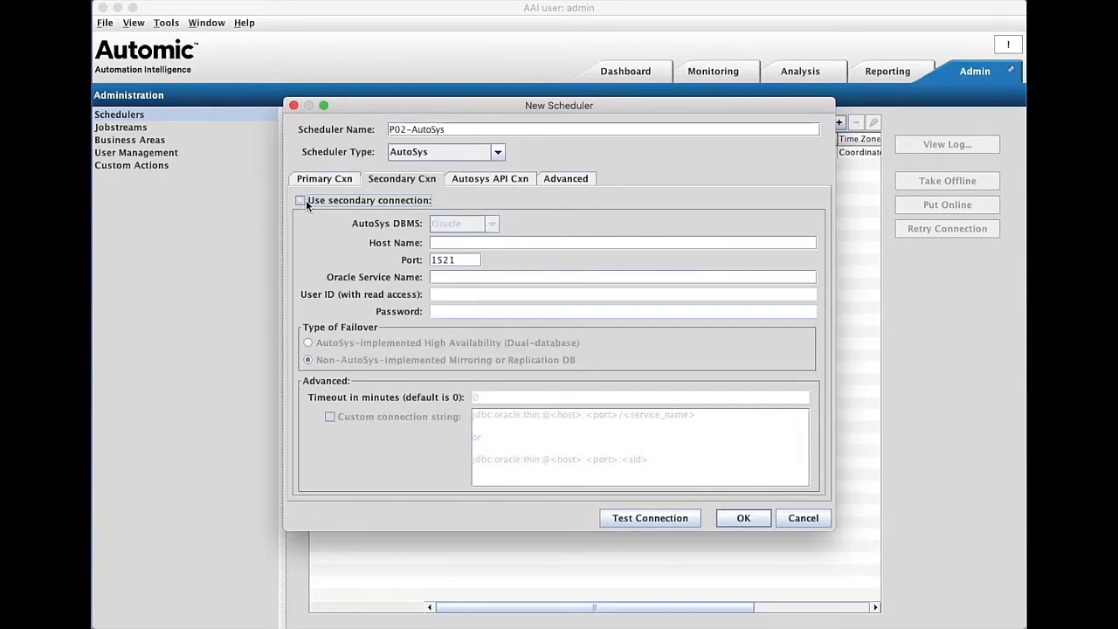
click(488, 180)
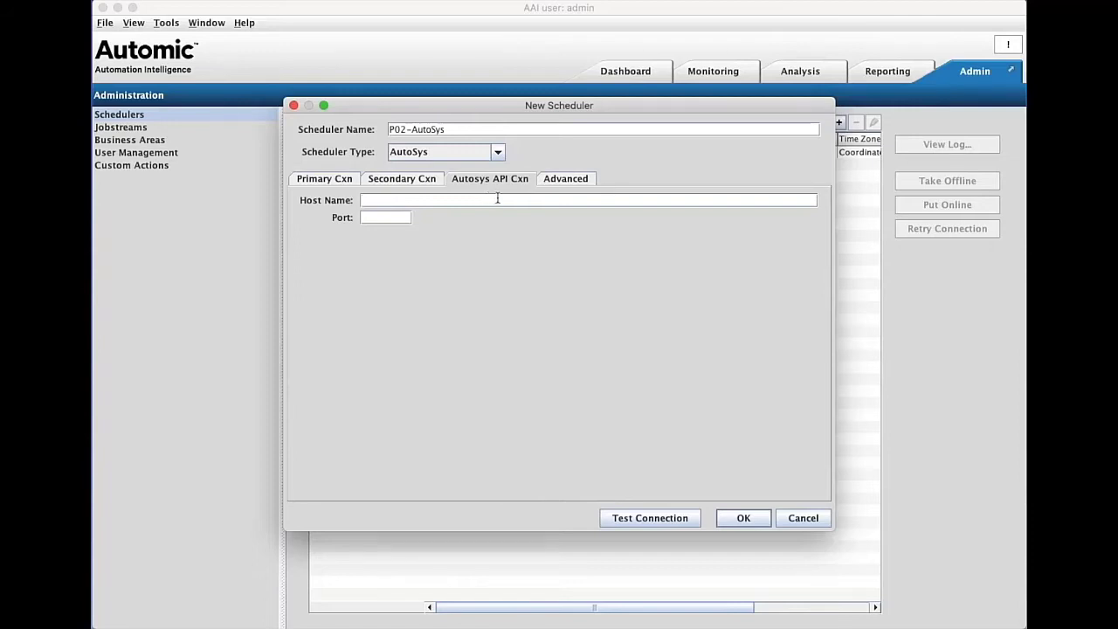
- Set the archive file directory to /home/aai/AAI, the archive file pattern to MM.dd.yyyy.HH.mm.ss and the prediction model to Next Generation
click(565, 180)
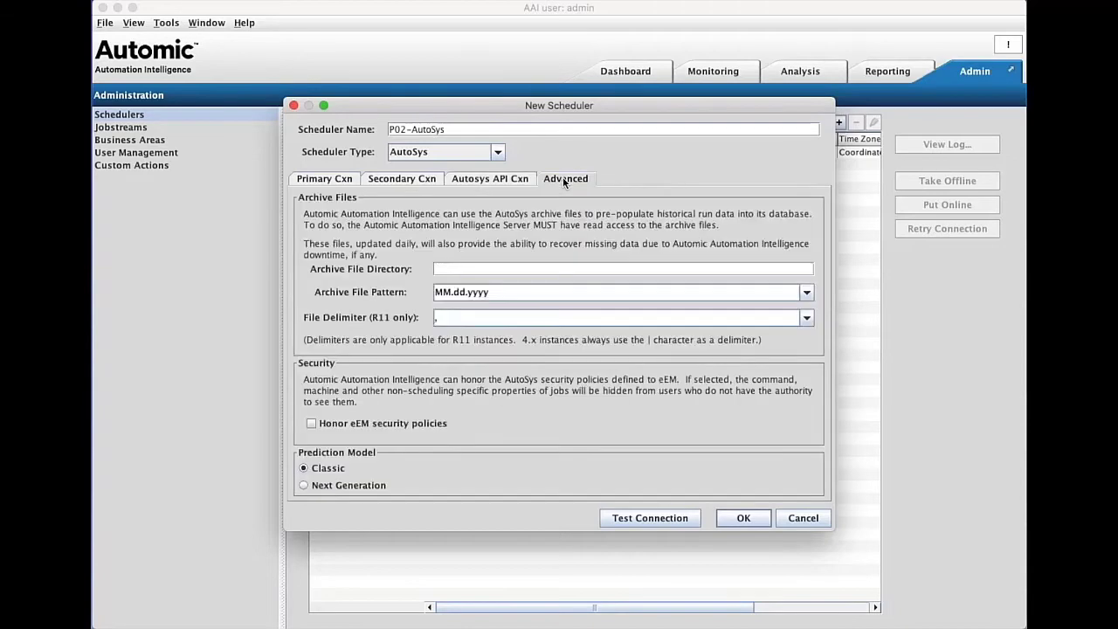
click(467, 268)
text(/home/aai/AAI)
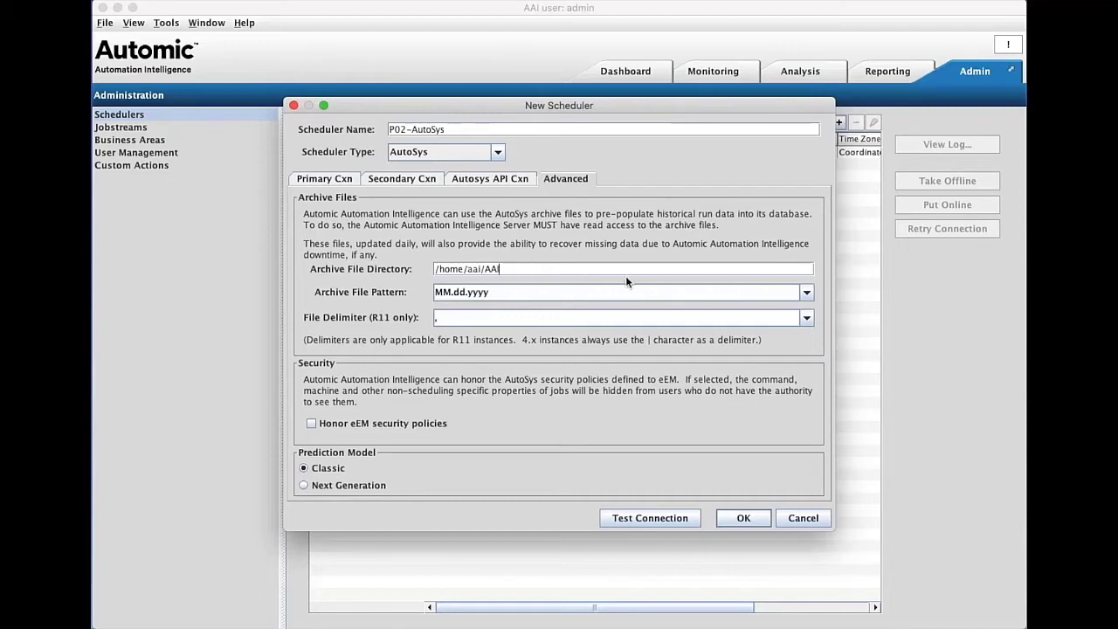
click(806, 292)
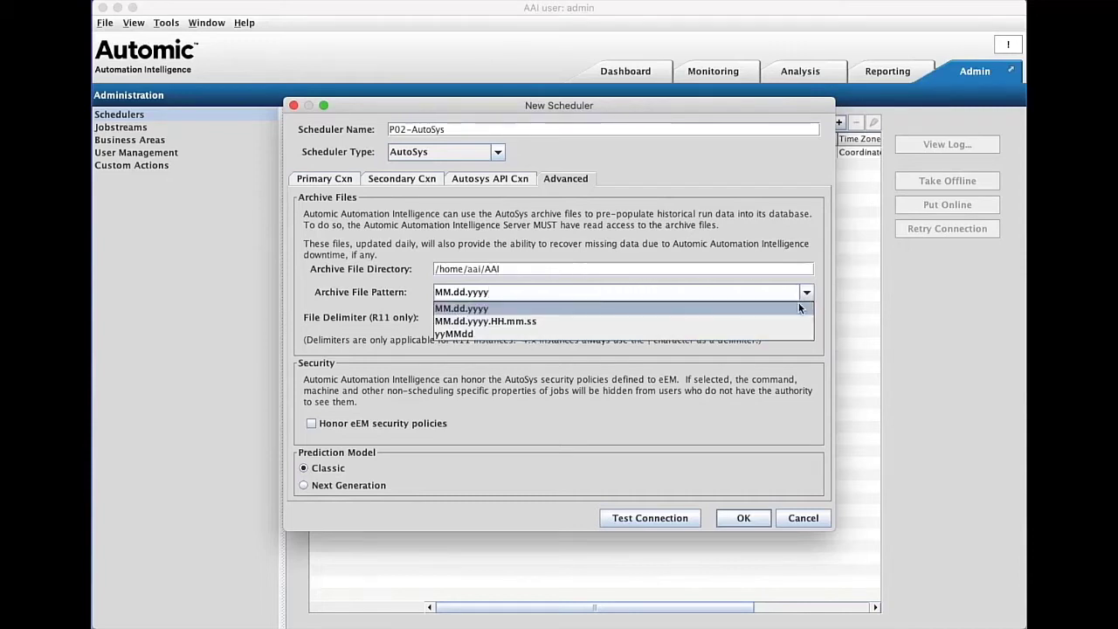
click(792, 323)
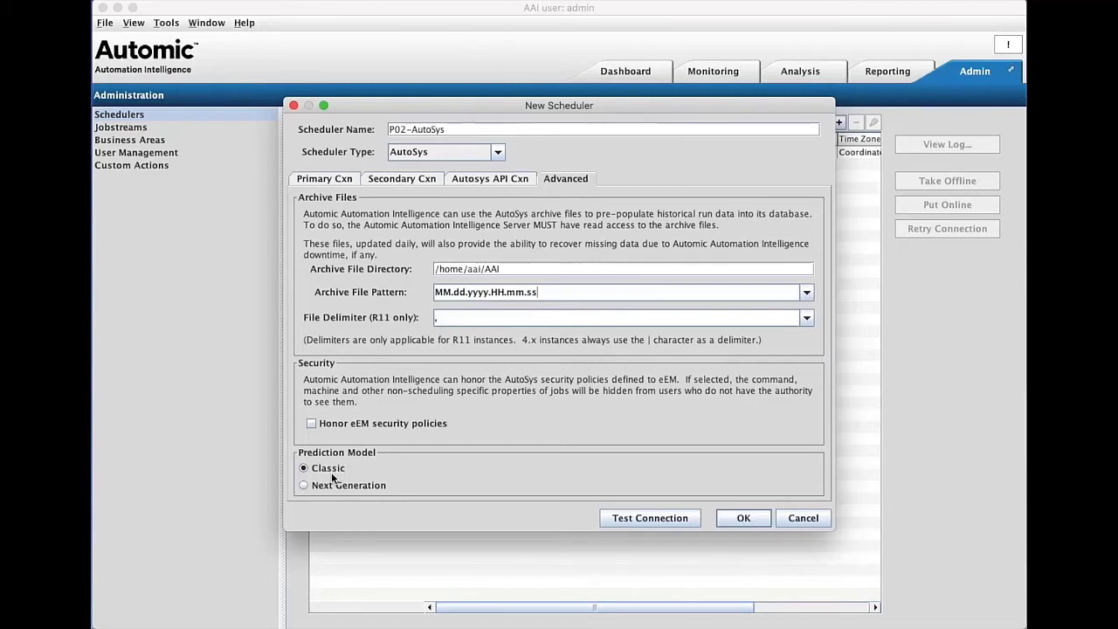
click(304, 485)
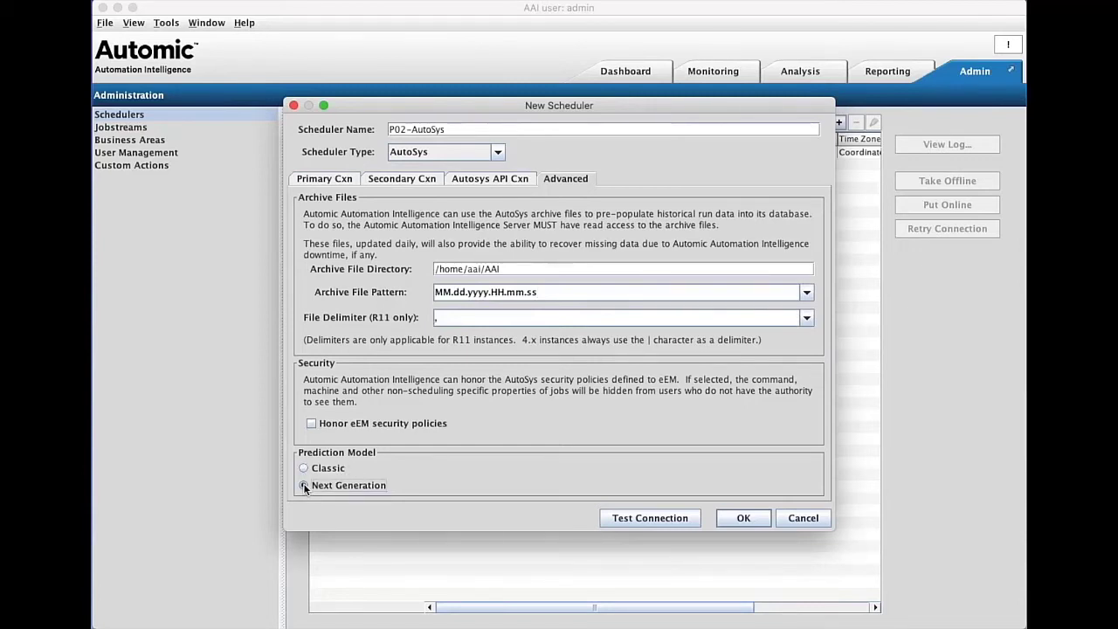
- Test the new scheduler's connection and save the scheduler
click(642, 518)
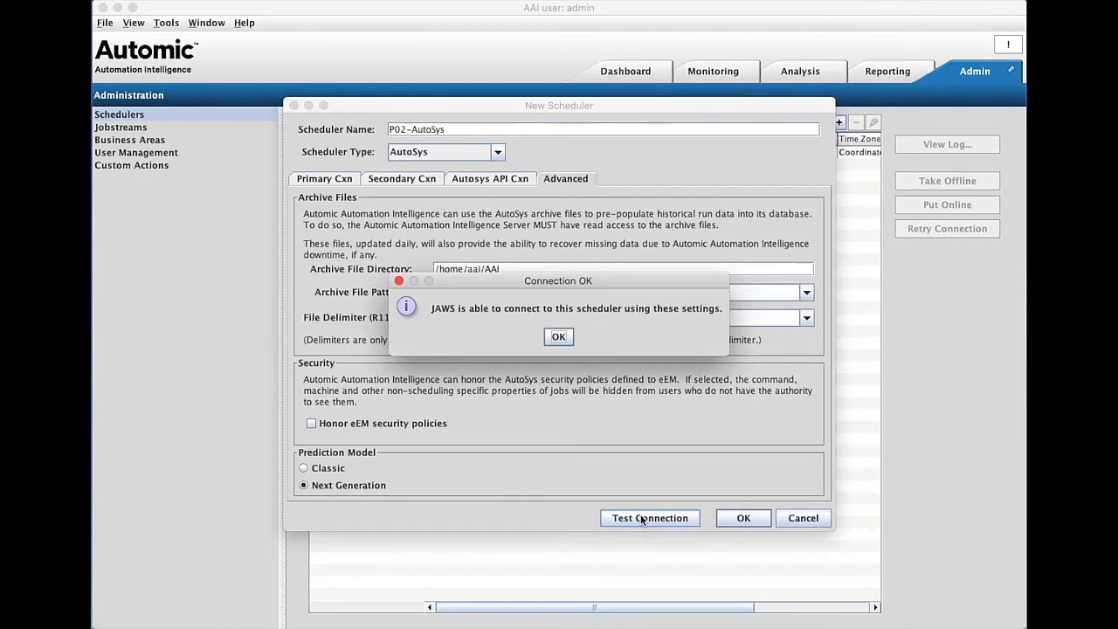
click(558, 337)
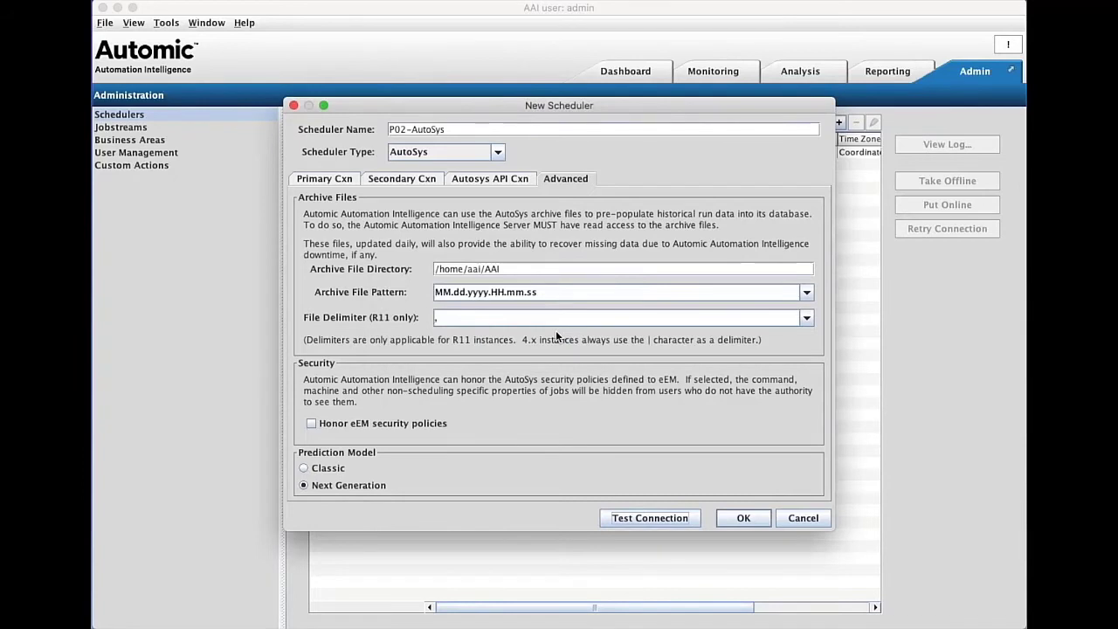
click(731, 522)
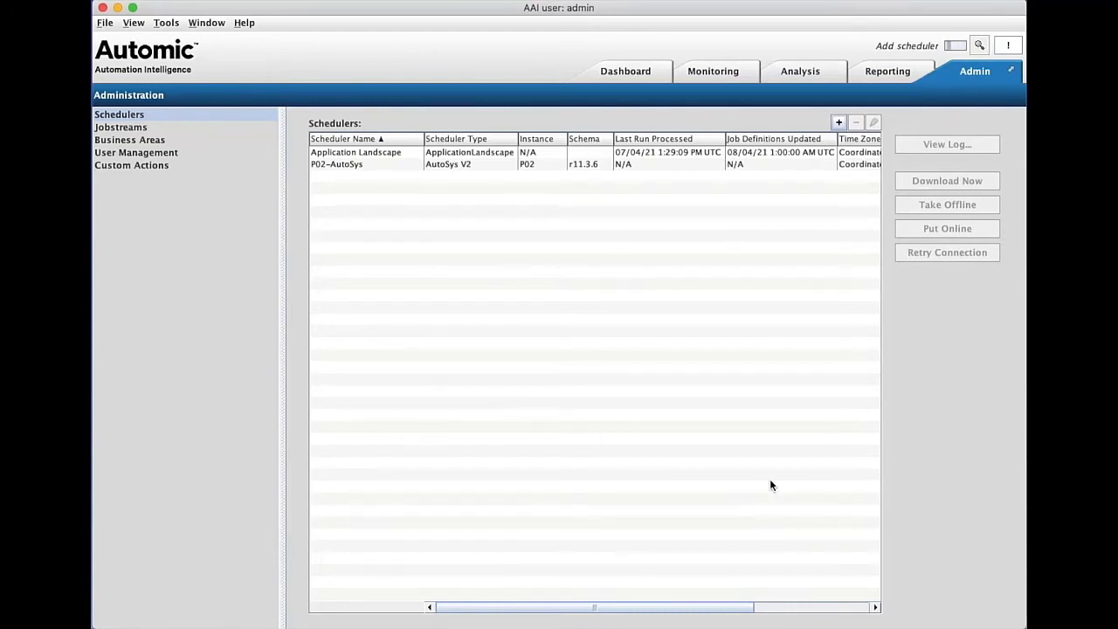
- Follow the progress of the task that adds the P02-AutoSys scheduler, and close the progress window
click(978, 46)
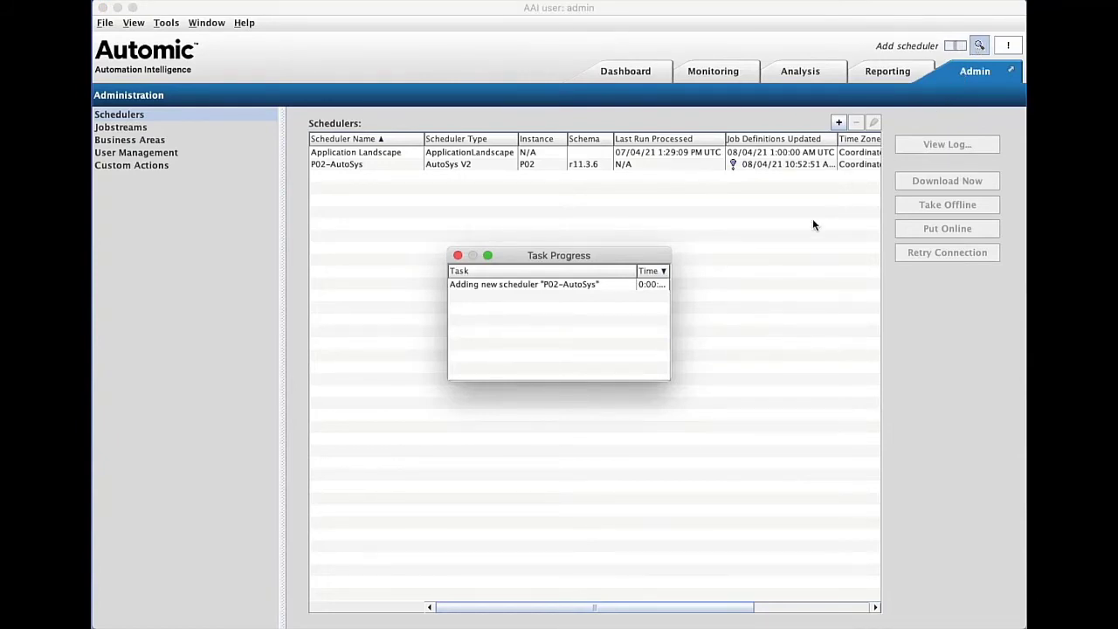
drag(668, 379, 827, 461)
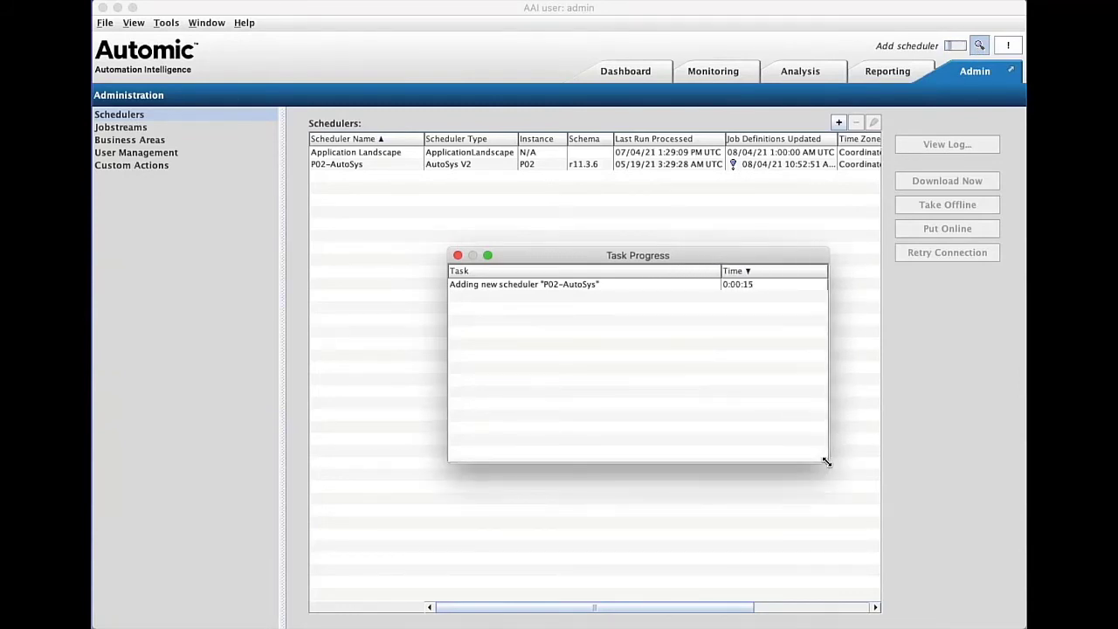
click(555, 160)
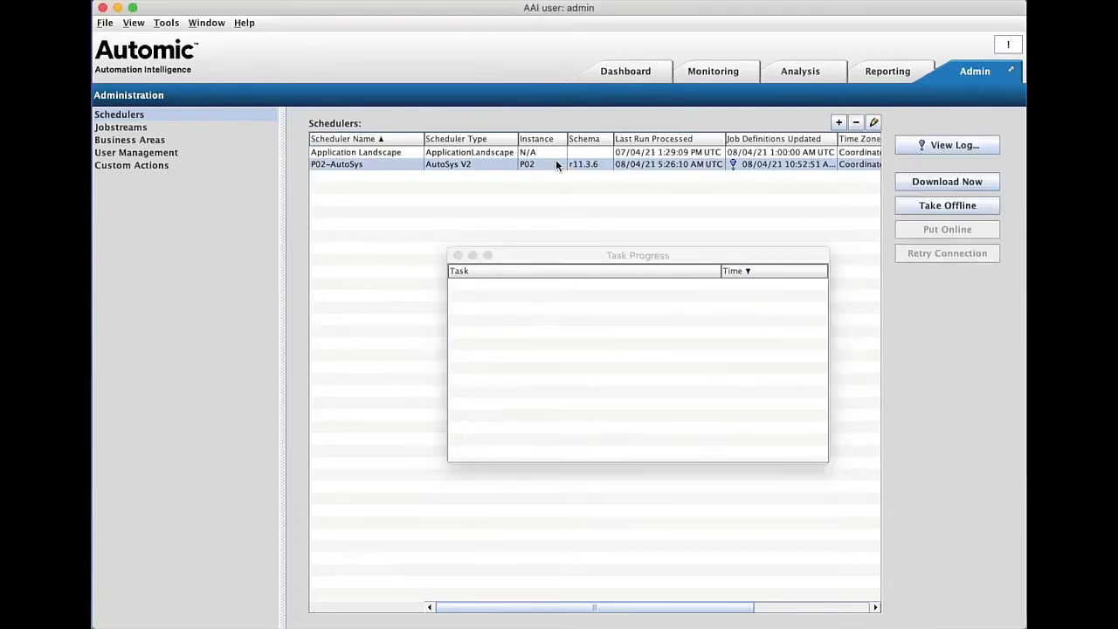
click(456, 255)
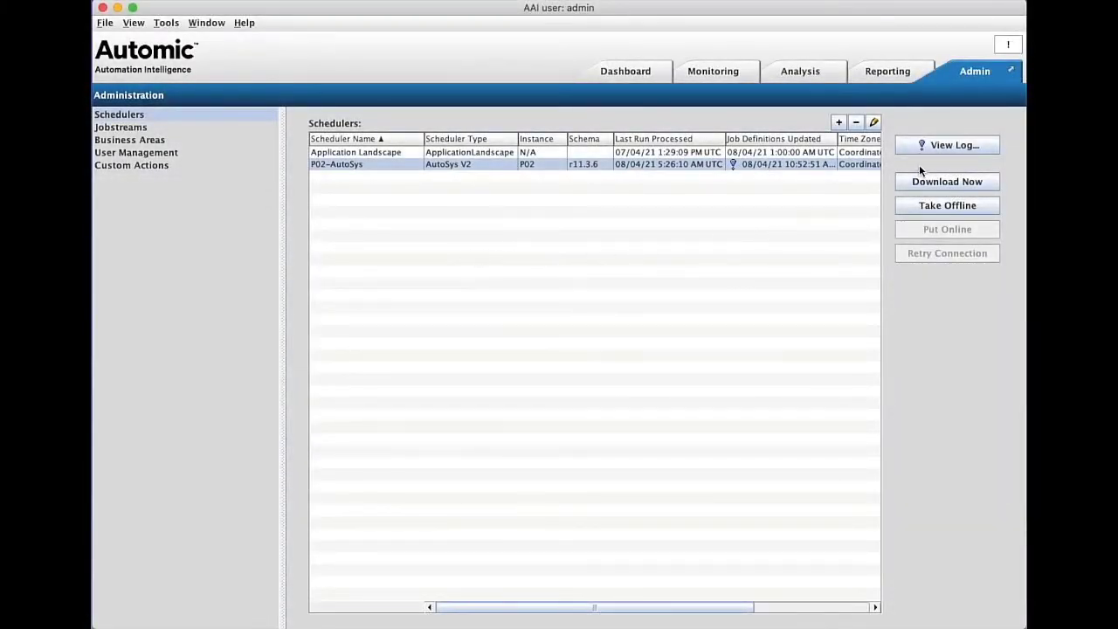
- Open the P02-AutoSys scheduler's log and examine the entries on saving definitions and processing archive files
click(949, 146)
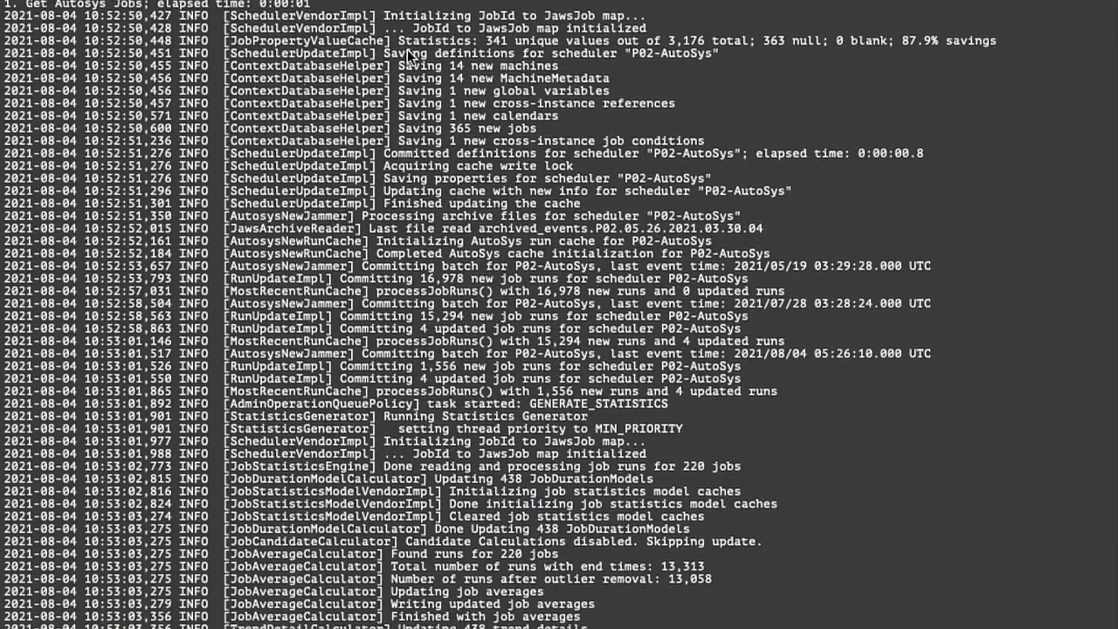
scroll(404, 46, down, 2)
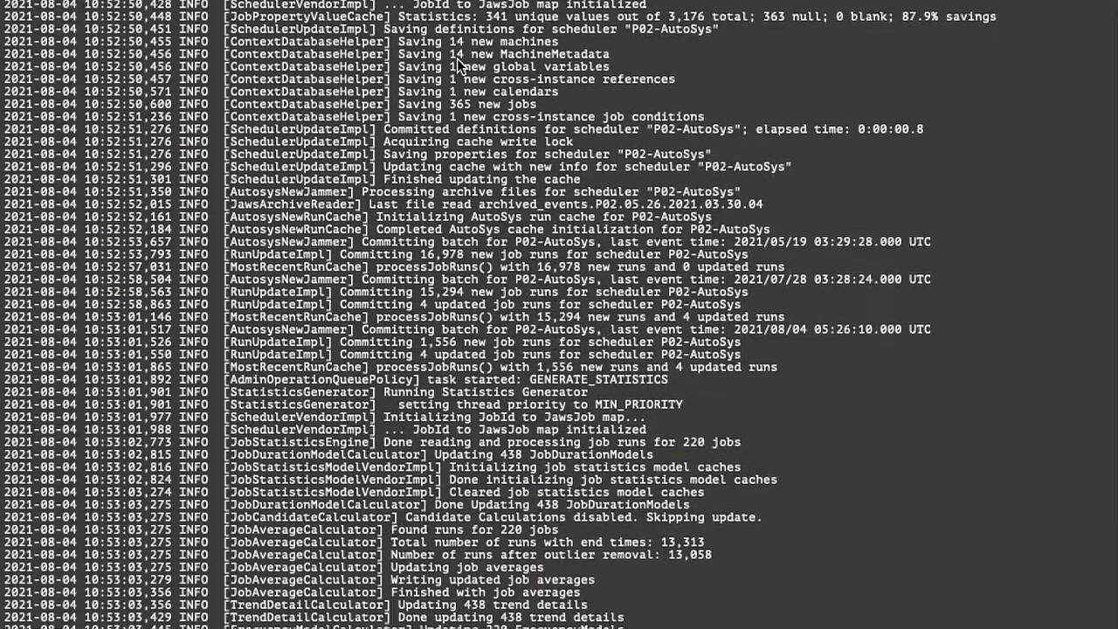
scroll(471, 128, down, 2)
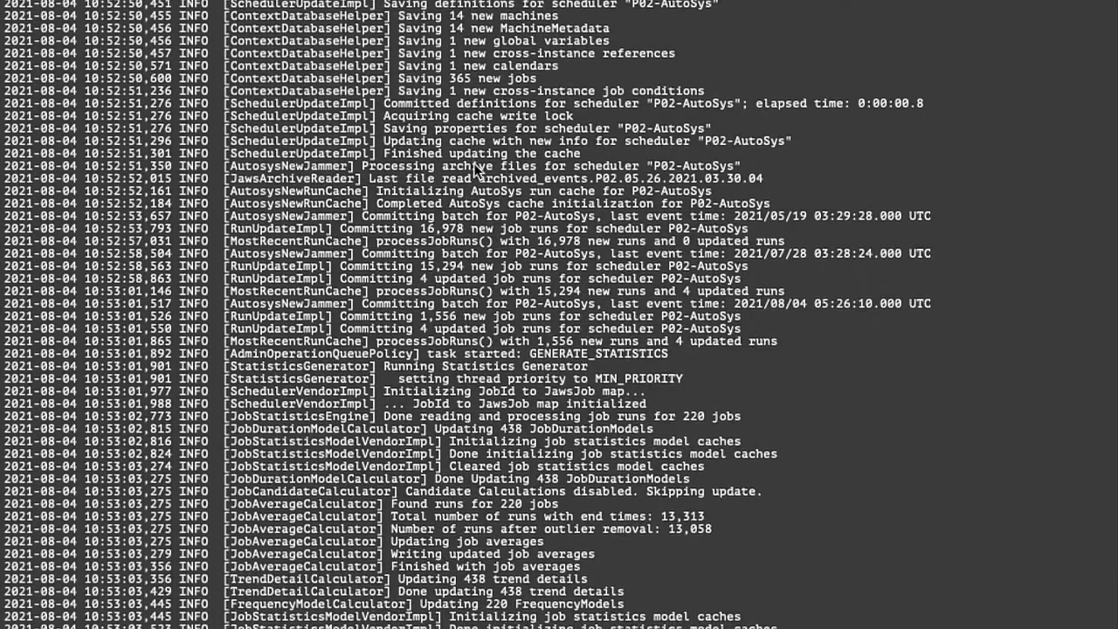
scroll(487, 199, down, 2)
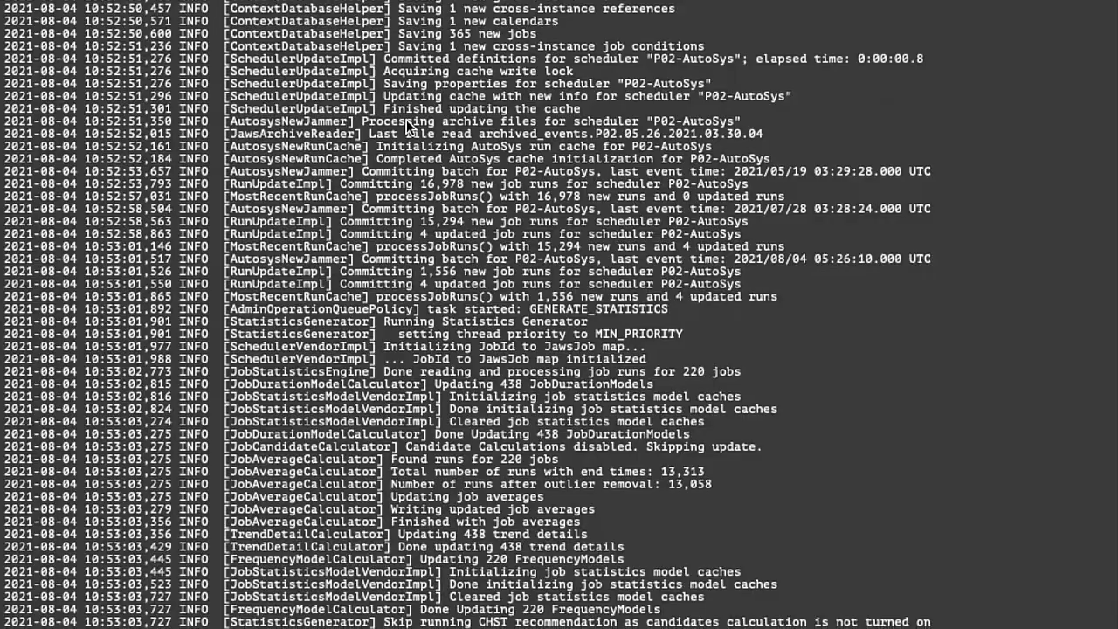
drag(406, 119, 739, 85)
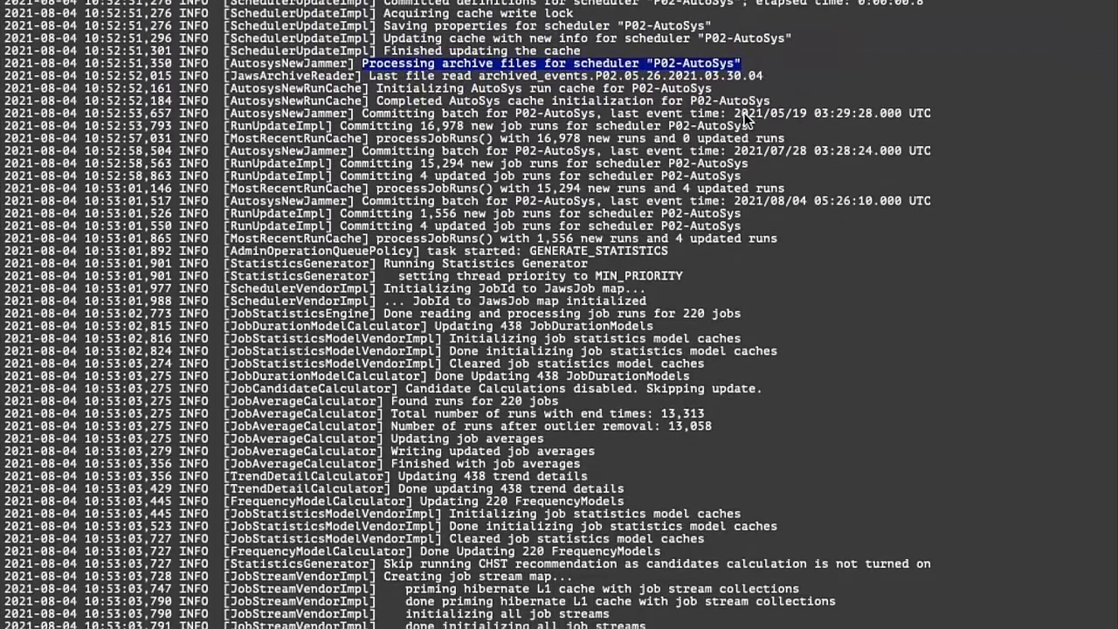